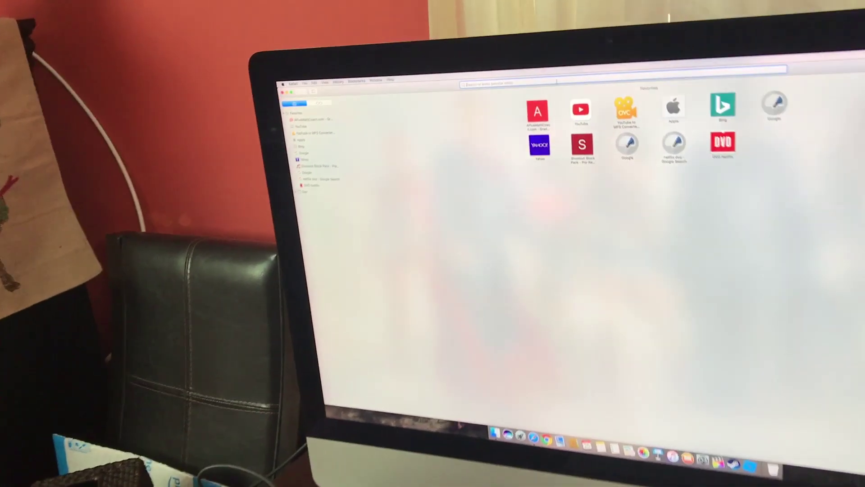
pyautogui.write('al')
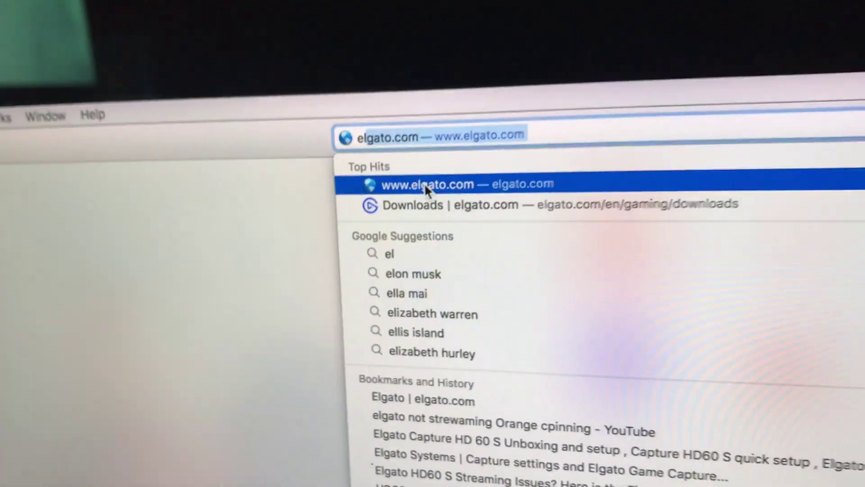
pyautogui.click(426, 185)
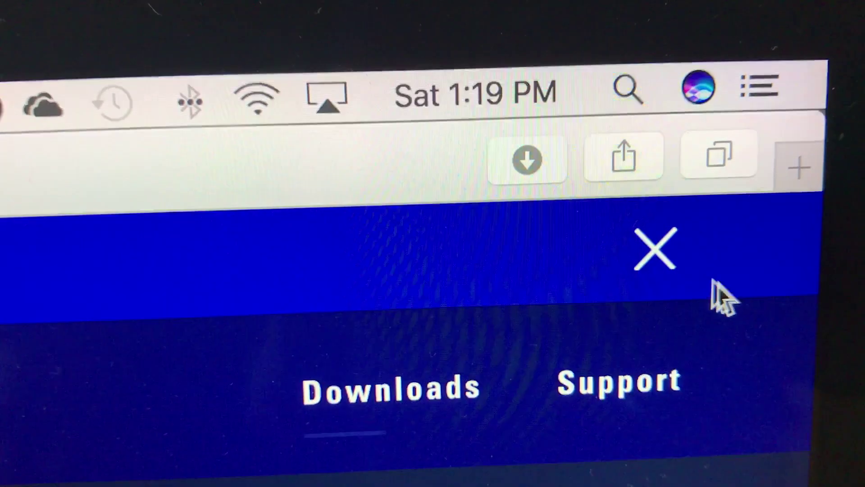
# - Open the downloaded Game Capture 2.9.1 (1326) disk image and install Game Capture HD into the Applications folder
pyautogui.click(519, 189)
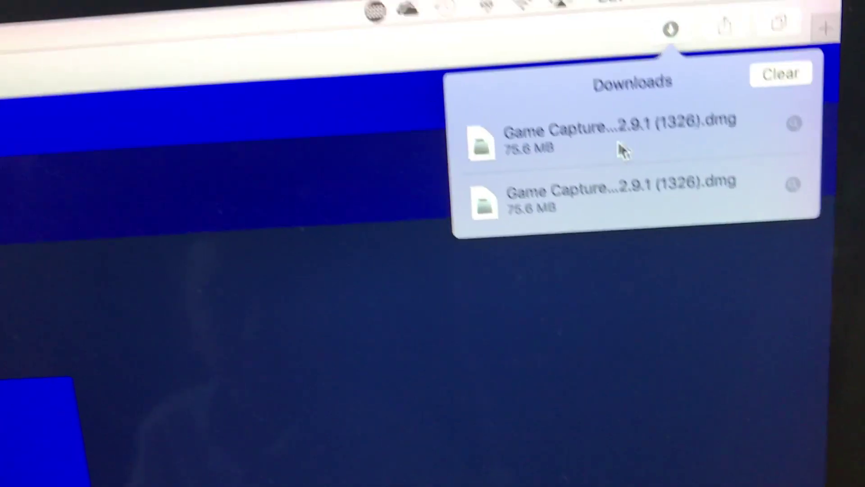
pyautogui.click(525, 185)
pyautogui.doubleClick(571, 156)
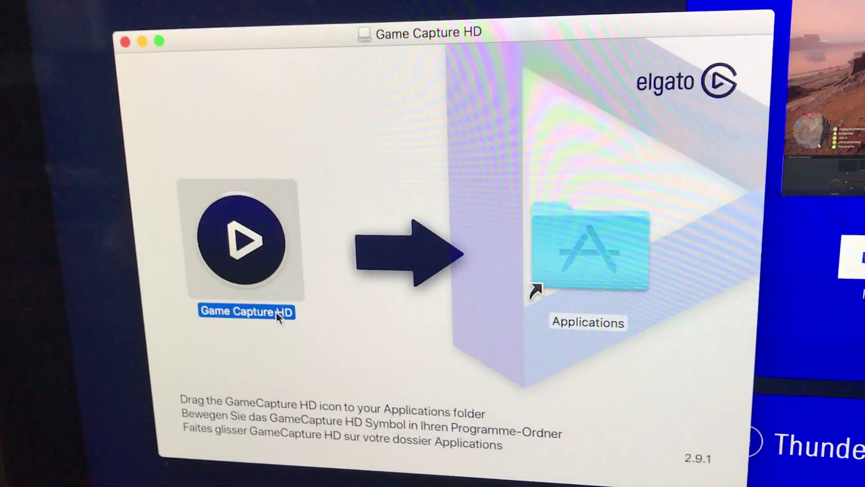
pyautogui.moveTo(297, 351); pyautogui.dragTo(660, 365)
pyautogui.moveTo(574, 328); pyautogui.dragTo(354, 358)
pyautogui.moveTo(365, 317); pyautogui.dragTo(252, 322)
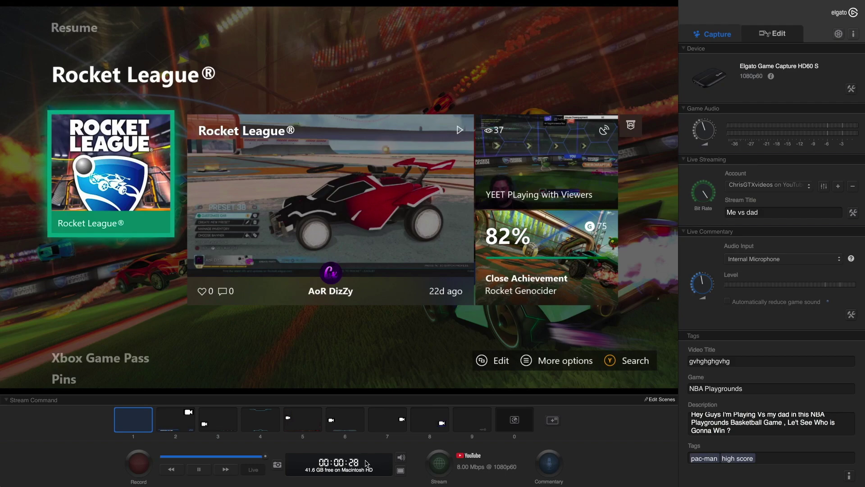
# - Disable Flashback Recording in the Game Capture HD preferences
pyautogui.click(836, 35)
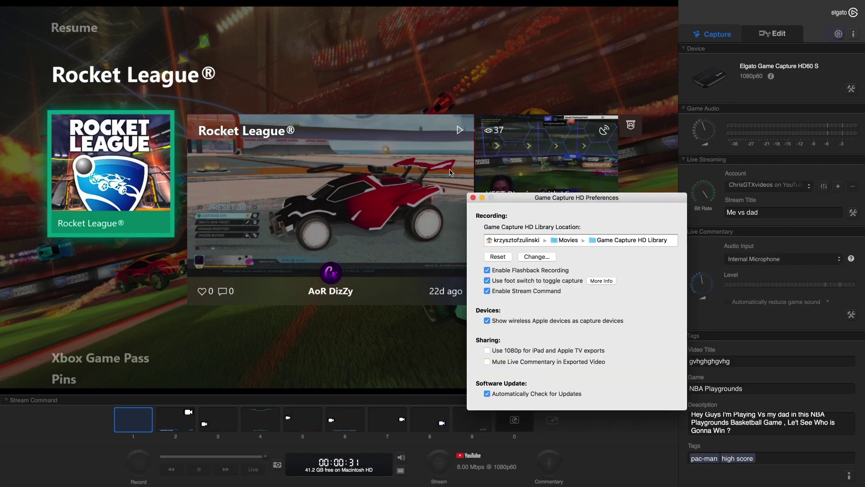
pyautogui.click(487, 271)
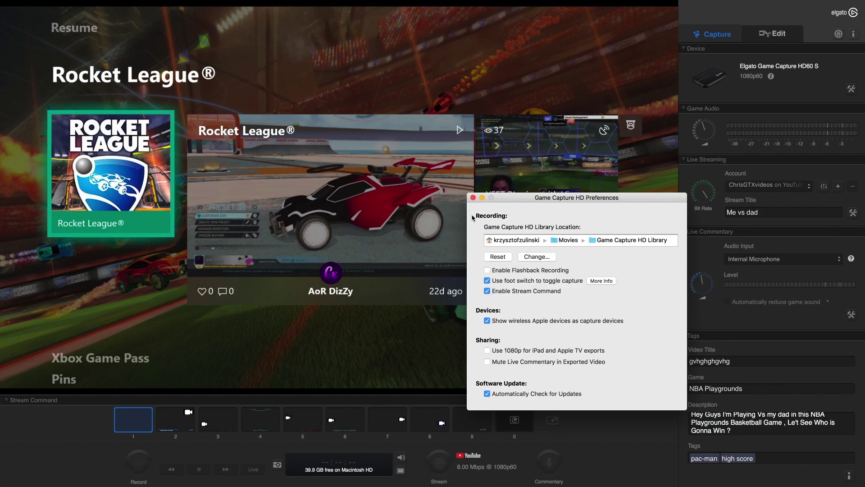
pyautogui.click(473, 198)
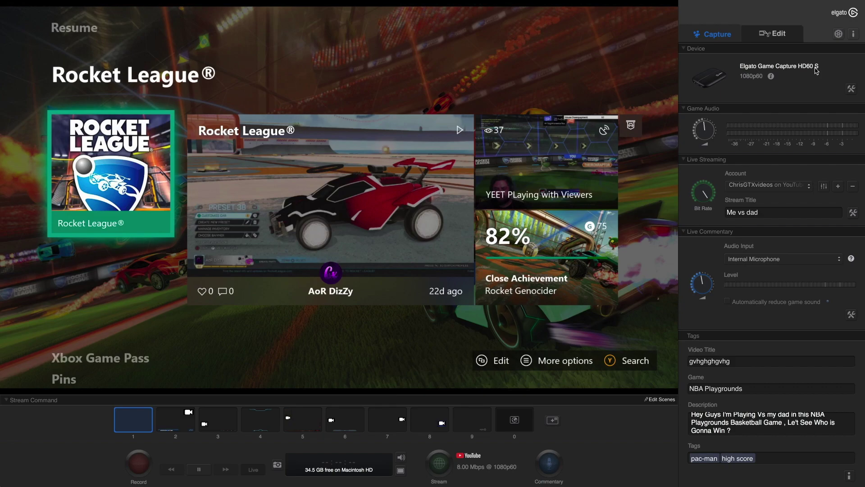
# - Configure the HD60 S capture settings with Xbox One as input device, 60 fps allowed and Best quality
pyautogui.click(851, 88)
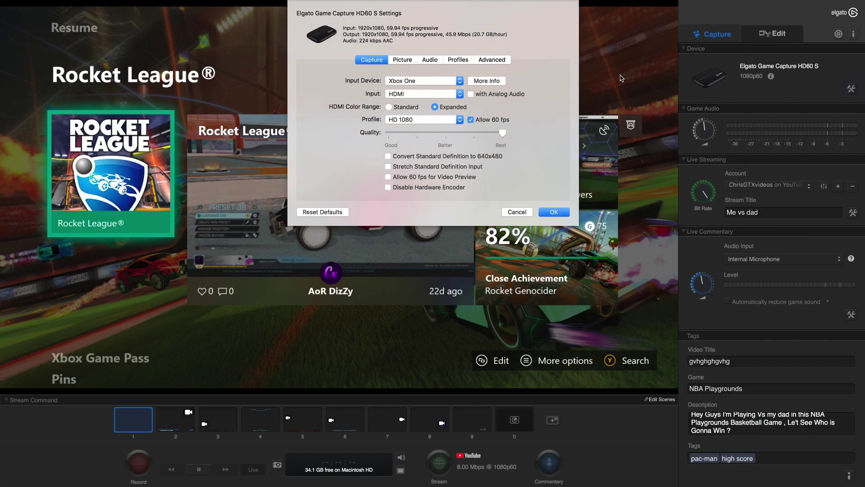
pyautogui.click(460, 81)
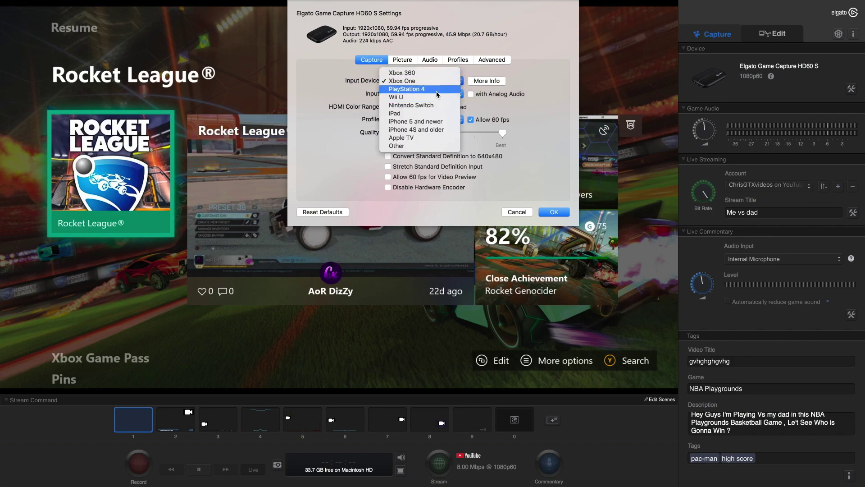
pyautogui.click(412, 84)
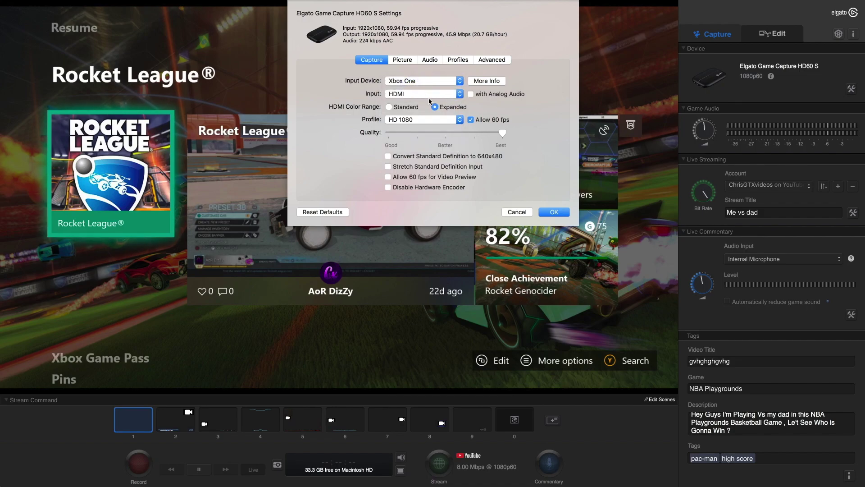
pyautogui.click(471, 120)
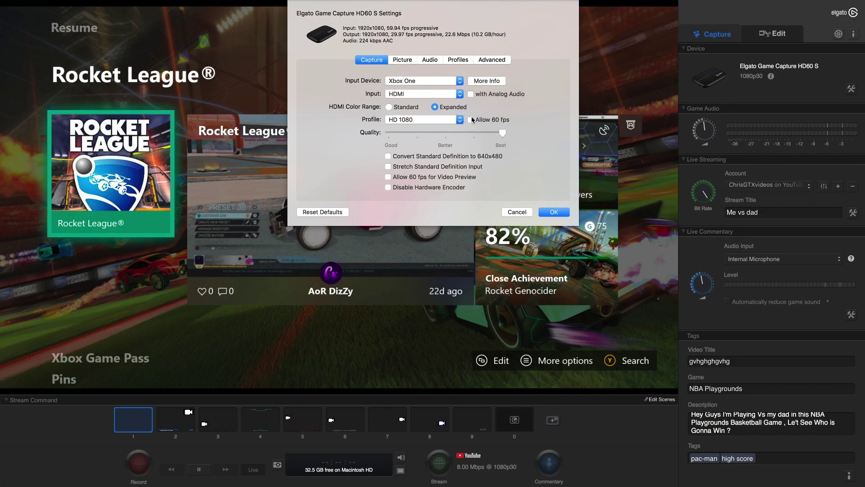
pyautogui.click(472, 120)
pyautogui.moveTo(502, 135)
pyautogui.mouseDown()
pyautogui.moveTo(447, 140)
pyautogui.moveTo(462, 133)
pyautogui.moveTo(408, 129)
pyautogui.moveTo(515, 140)
pyautogui.mouseUp()
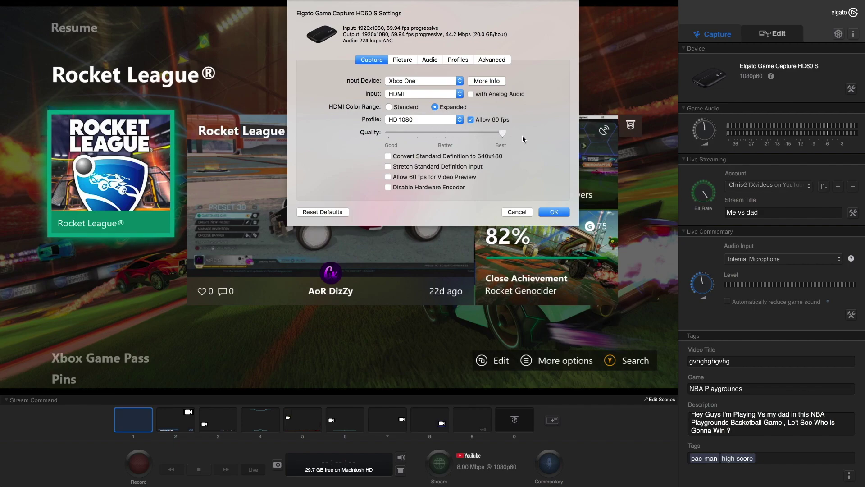
pyautogui.click(558, 215)
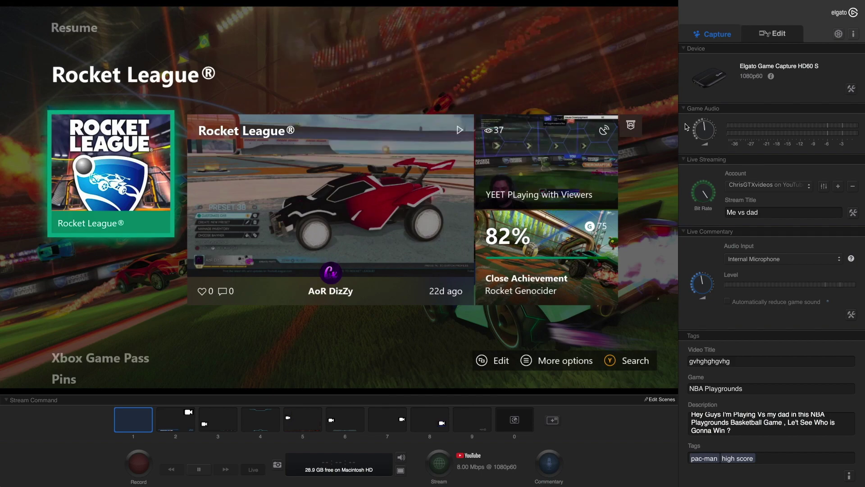
# - Try adjusting the game audio level and lowering the live streaming bit rate to 6.00 Mbps
pyautogui.moveTo(698, 132)
pyautogui.moveTo(703, 128); pyautogui.dragTo(708, 141)
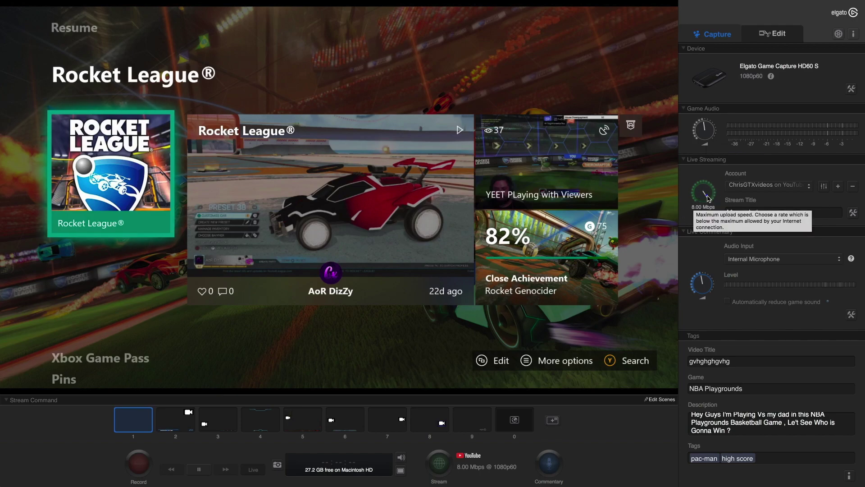
pyautogui.moveTo(708, 199); pyautogui.dragTo(713, 200)
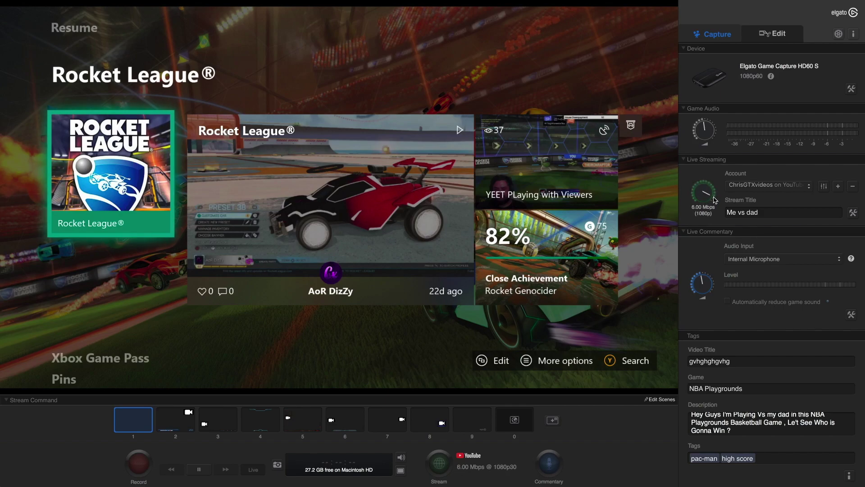
pyautogui.moveTo(706, 281)
# - Start adding a YouTube live streaming account and cancel at the Google sign-in
pyautogui.click(839, 187)
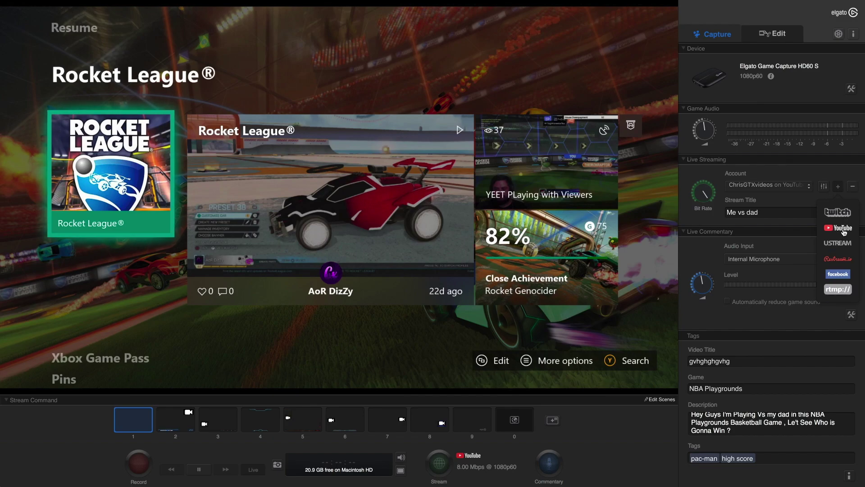
pyautogui.click(843, 229)
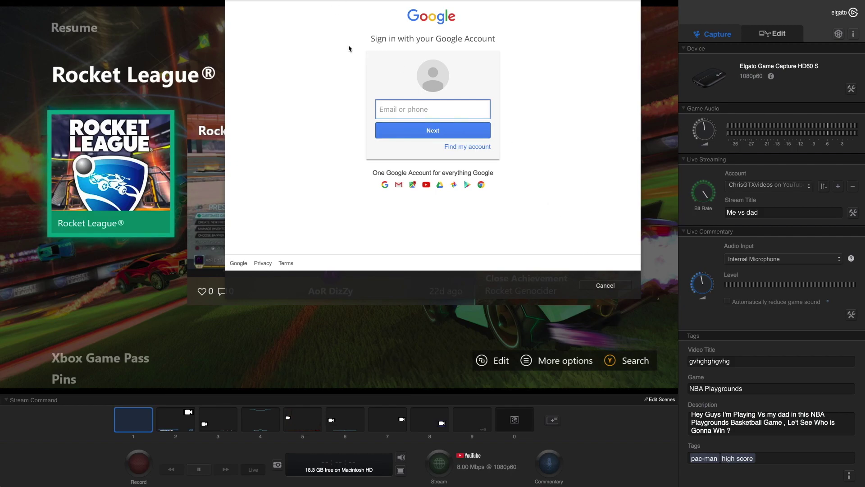
pyautogui.press('Escape')
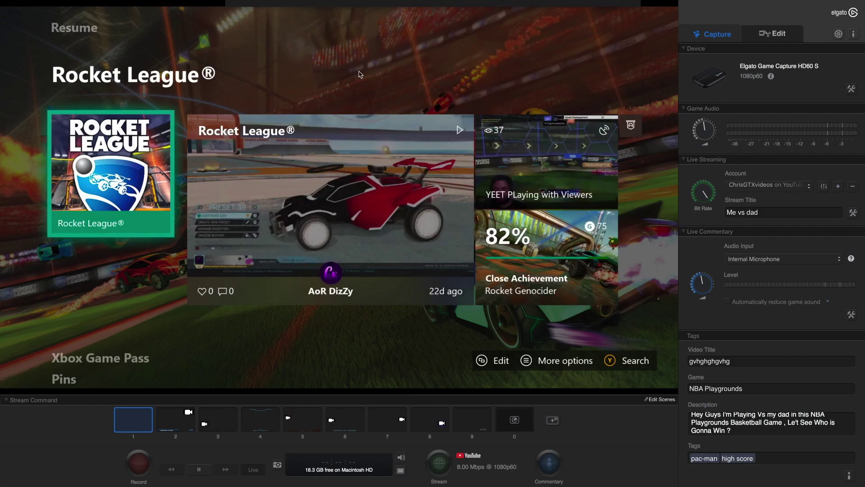
# - Set the video title to "rocet leauge"
pyautogui.click(549, 463)
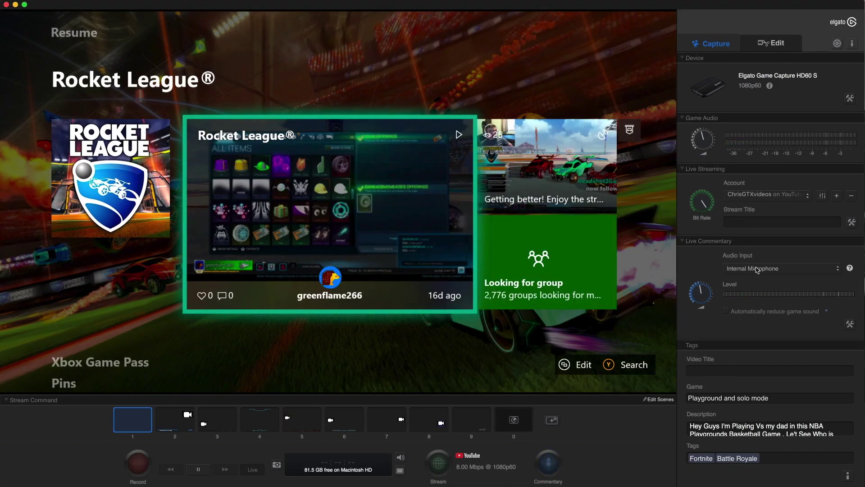
pyautogui.click(749, 372)
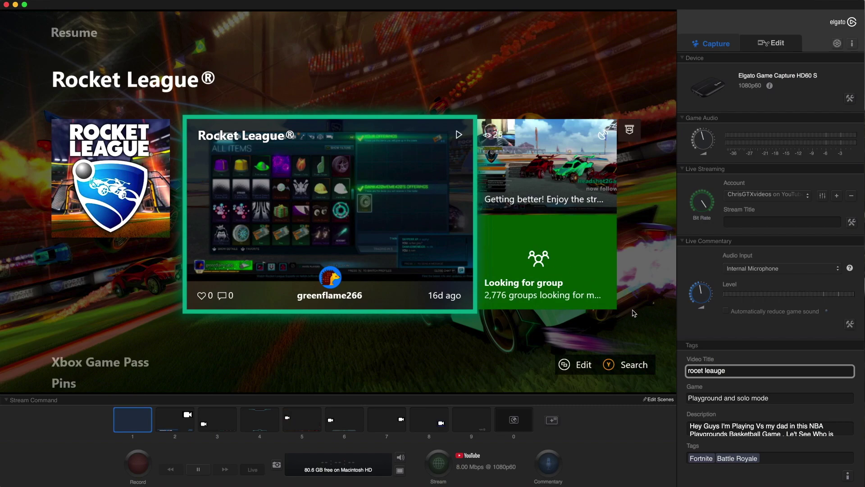
pyautogui.click(640, 313)
# - Preview scene 2, switch to scene 8 with the framed webcam overlay, and turn on live commentary
pyautogui.click(184, 427)
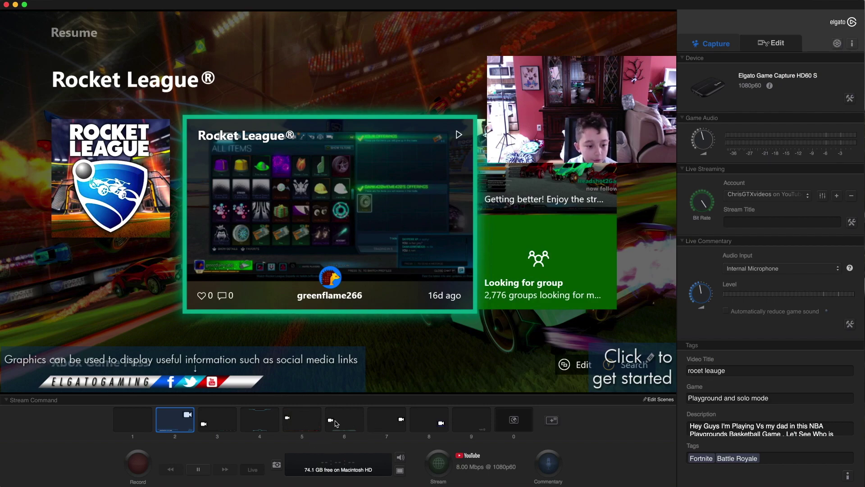
pyautogui.click(441, 421)
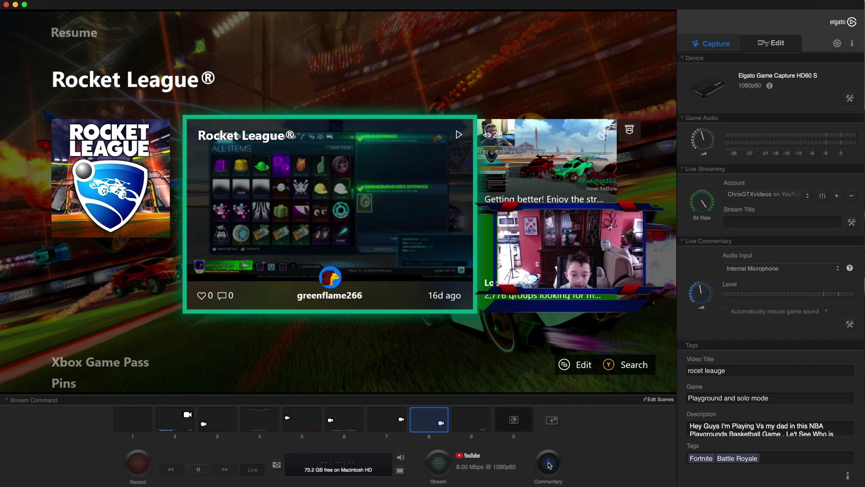
pyautogui.click(549, 463)
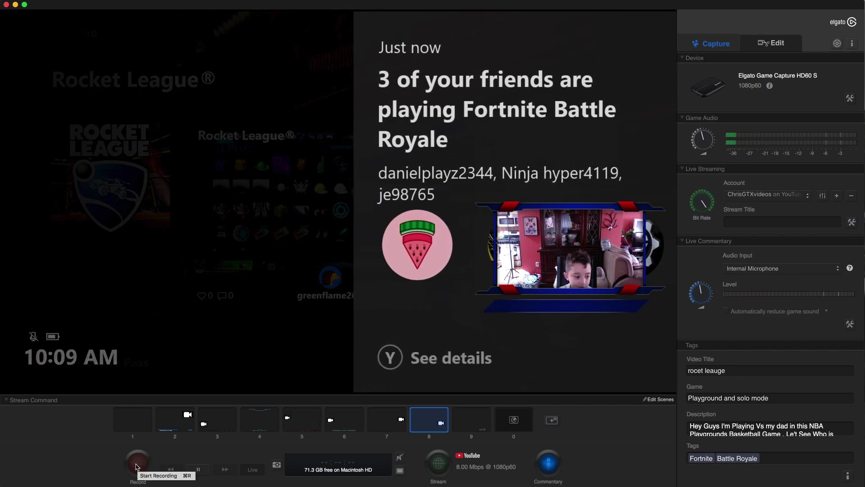
# - Record a gameplay session, stop the recording and show the captured video in the editing library
pyautogui.click(137, 464)
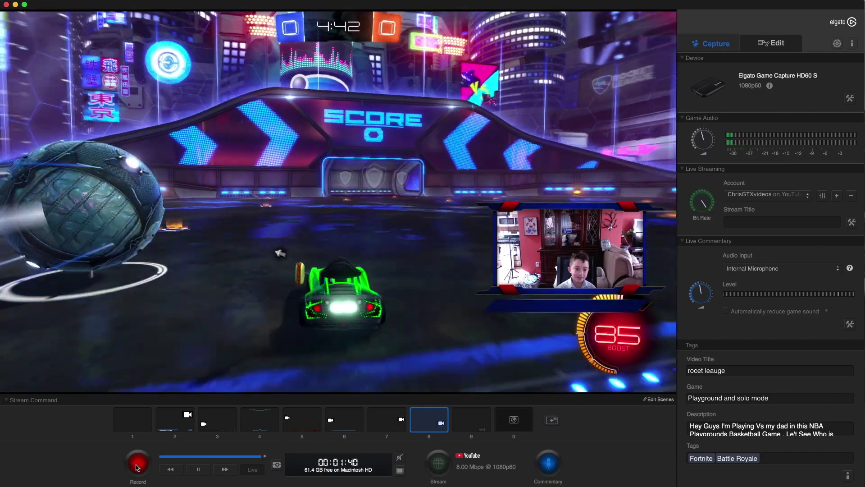
pyautogui.click(136, 466)
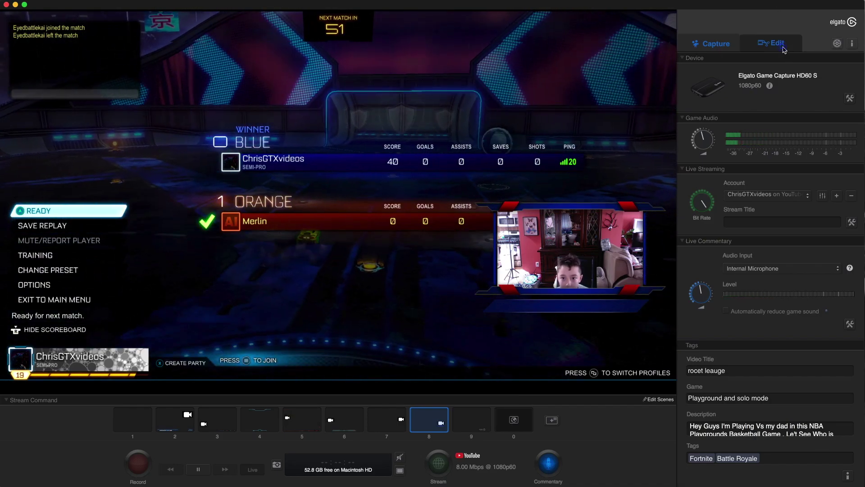
pyautogui.click(752, 49)
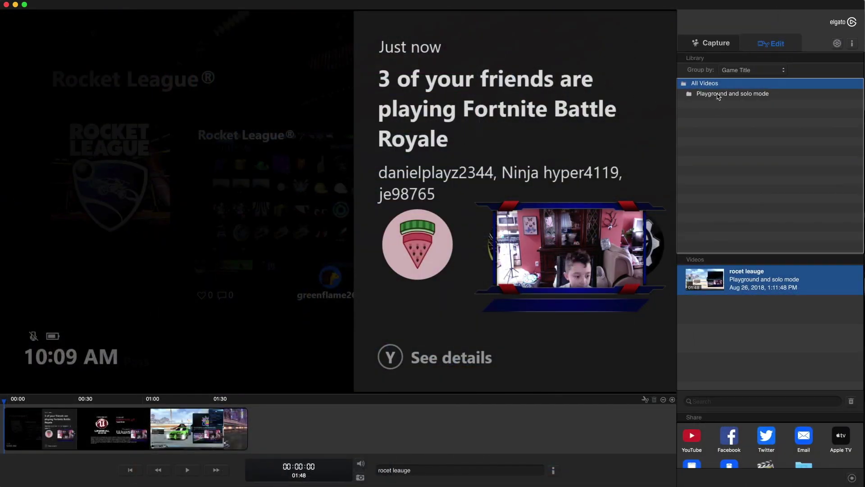